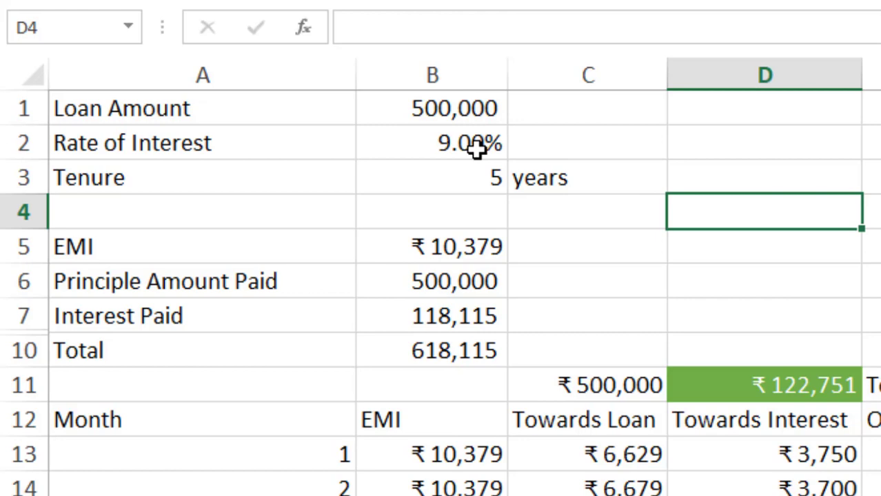
Check the 5-year tenure and the EMI formula, and record the EMI as 10379 in cell D3
click(486, 184)
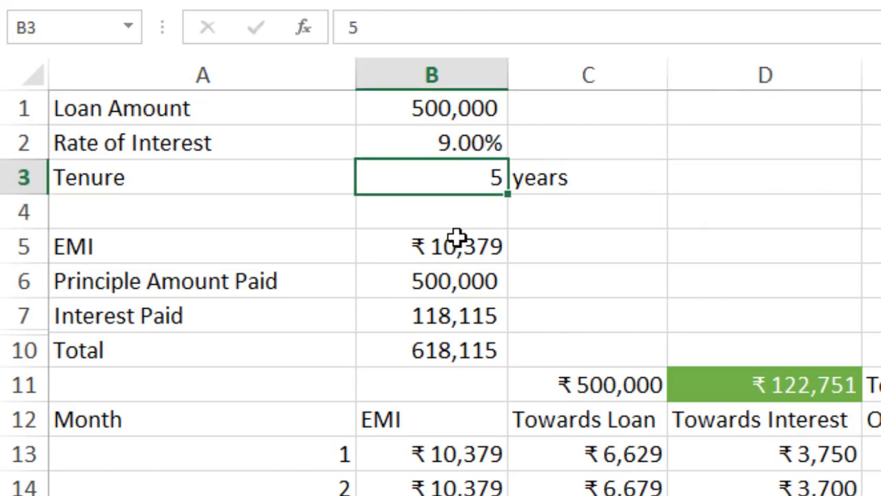
click(454, 238)
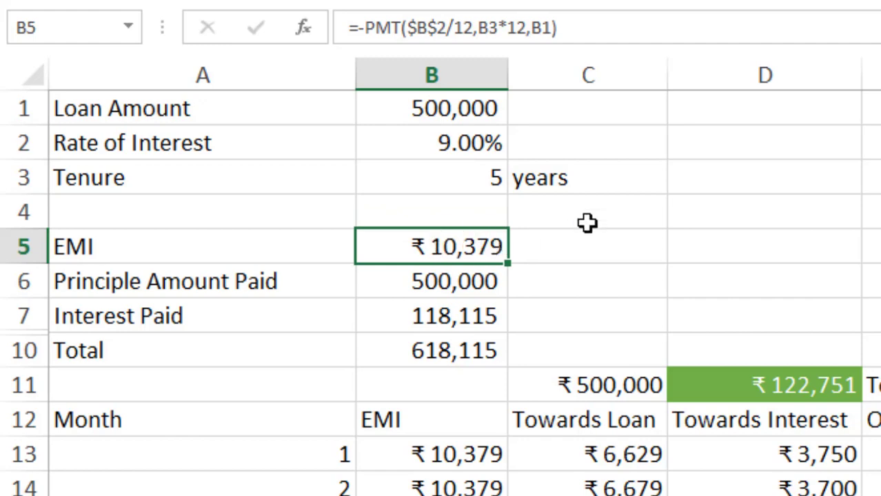
click(768, 173)
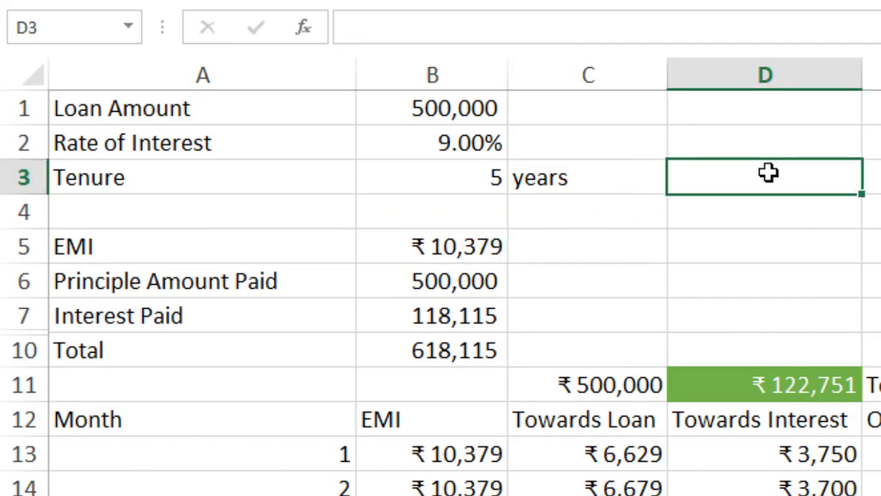
text(10)
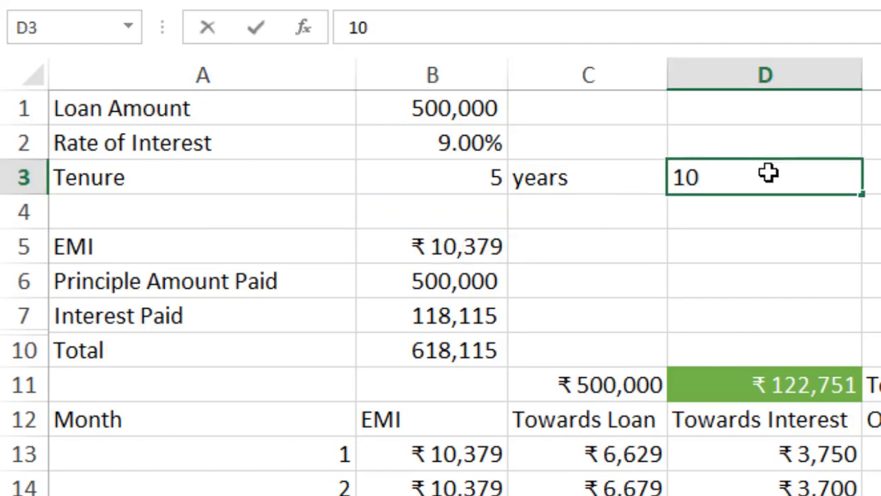
text(379)
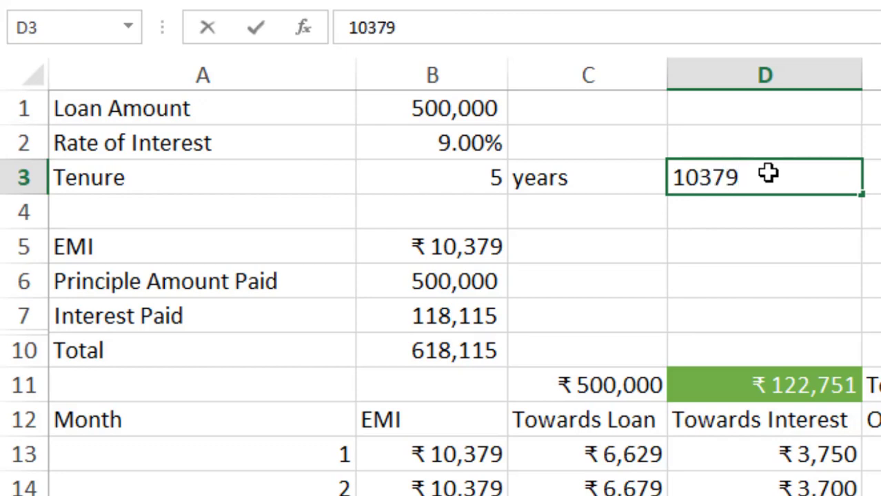
click(875, 211)
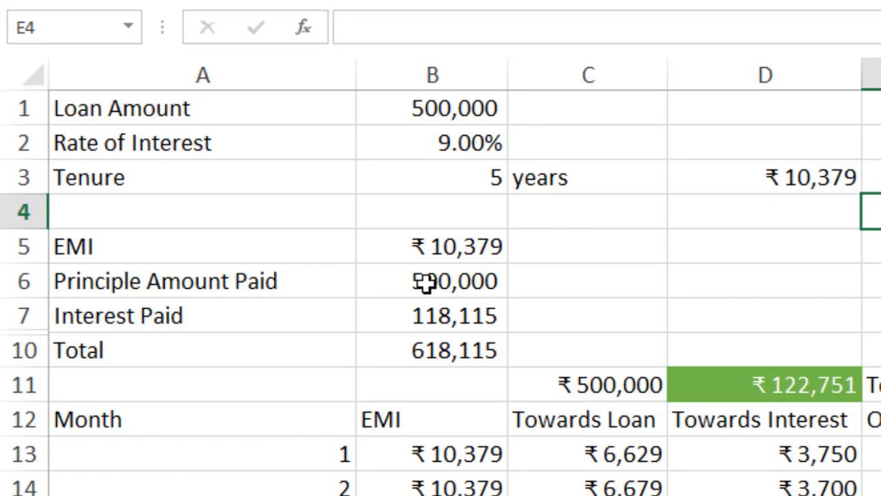
Review the principal, interest and total paid, and set the loan tenure in B3 to 10 years
click(444, 285)
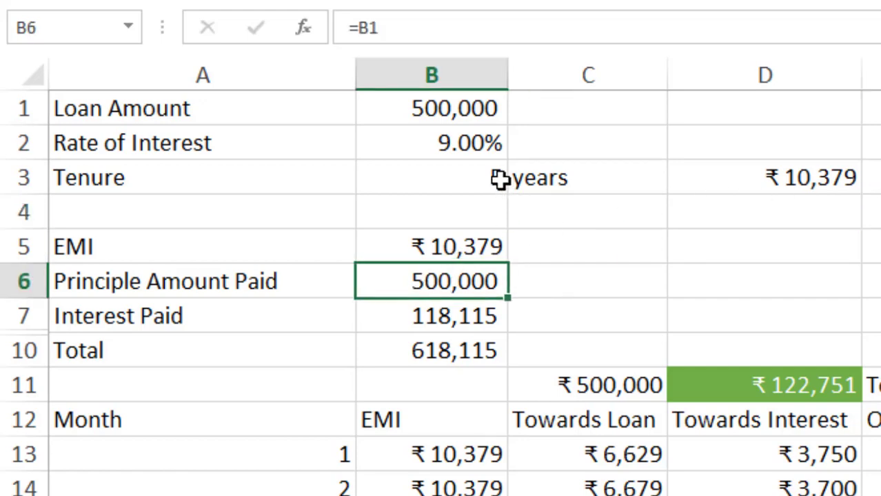
click(457, 315)
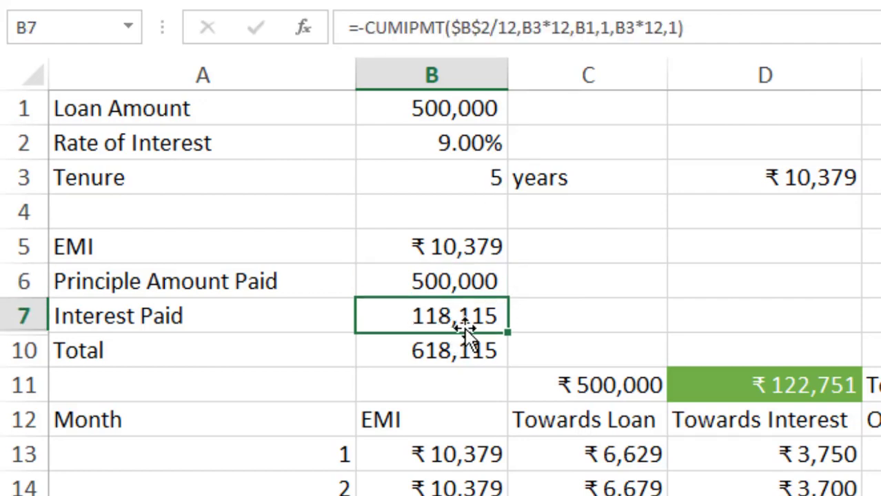
click(439, 281)
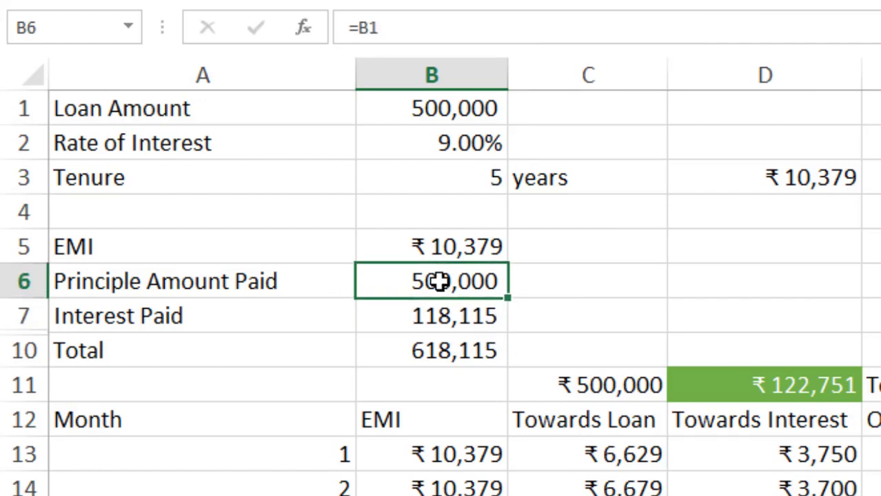
drag(439, 281, 496, 358)
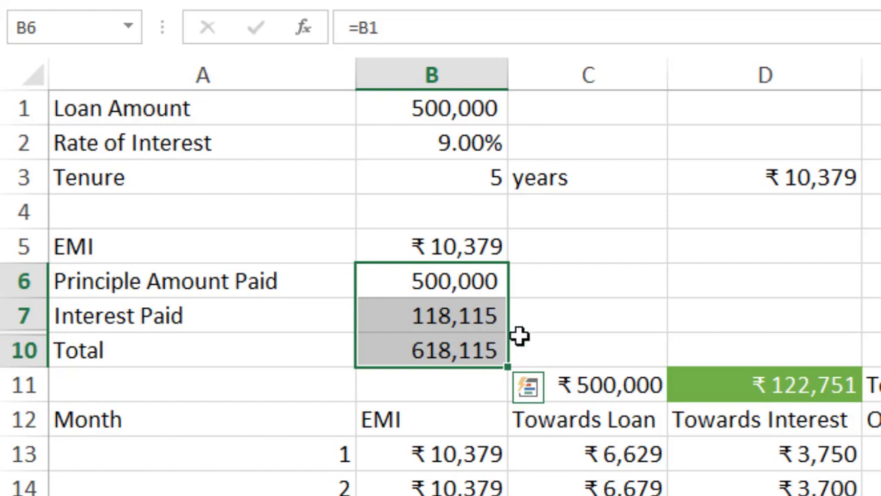
click(641, 287)
click(495, 178)
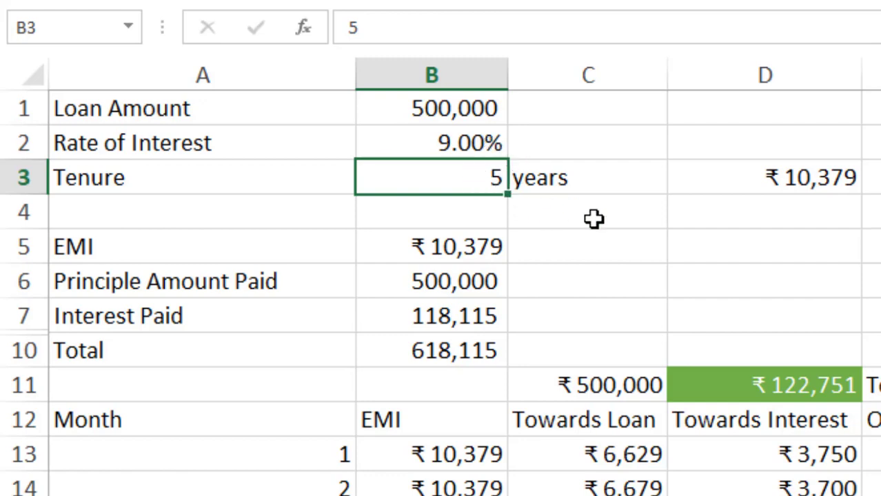
text(10)
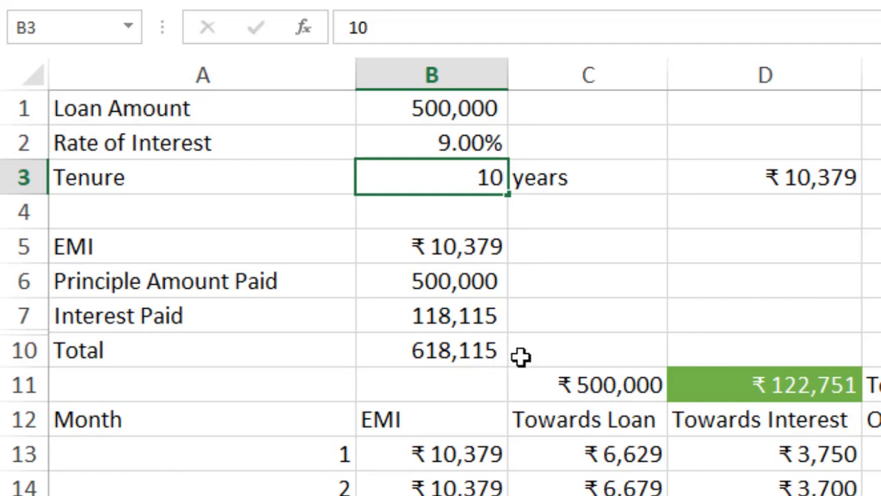
key(Return)
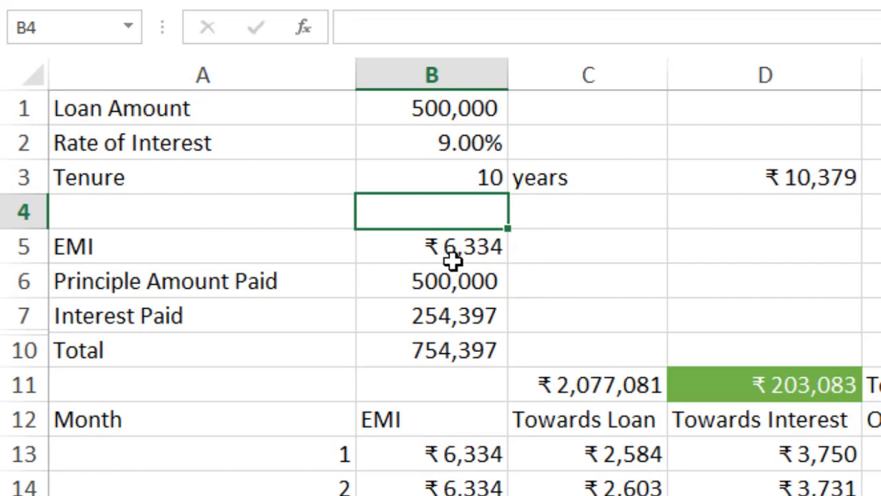
Record the 10-year EMI as 6334 in cell D4, below the first EMI
click(819, 207)
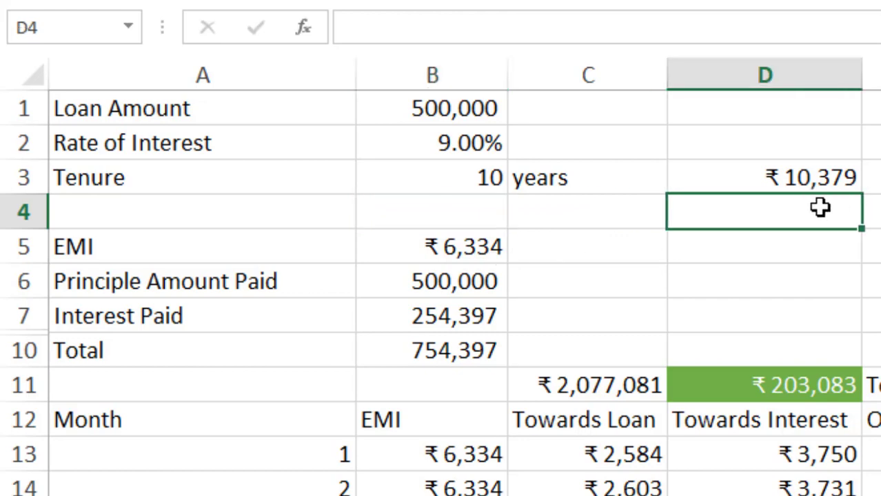
text(6334)
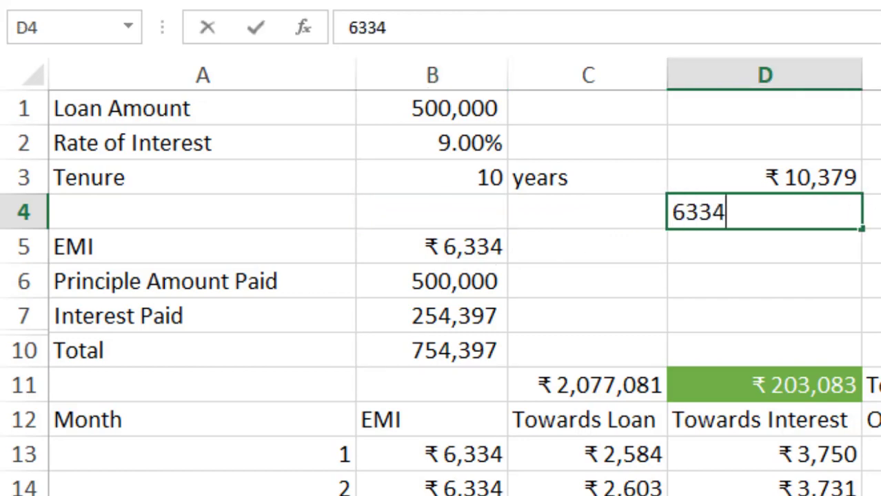
key(Return)
key(Right)
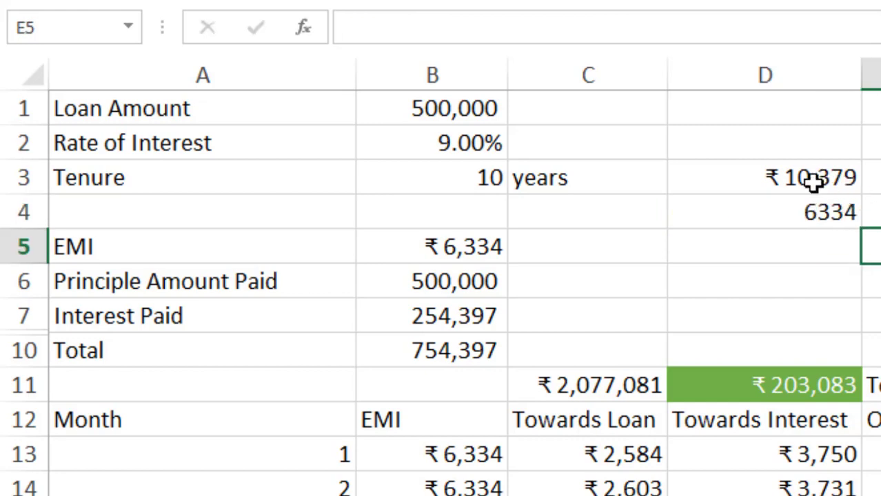
Compare the two recorded EMIs in D3:D4 with the interest paid and total for the 10-year tenure
drag(826, 178, 816, 215)
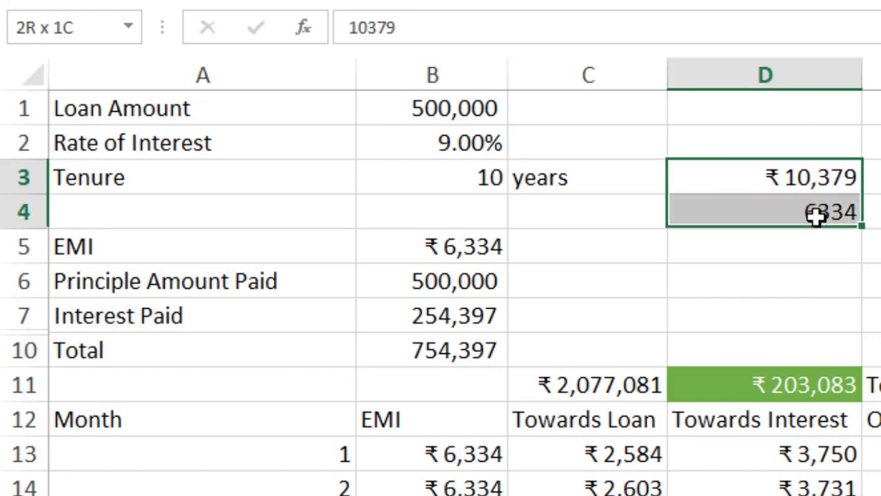
click(807, 277)
click(433, 317)
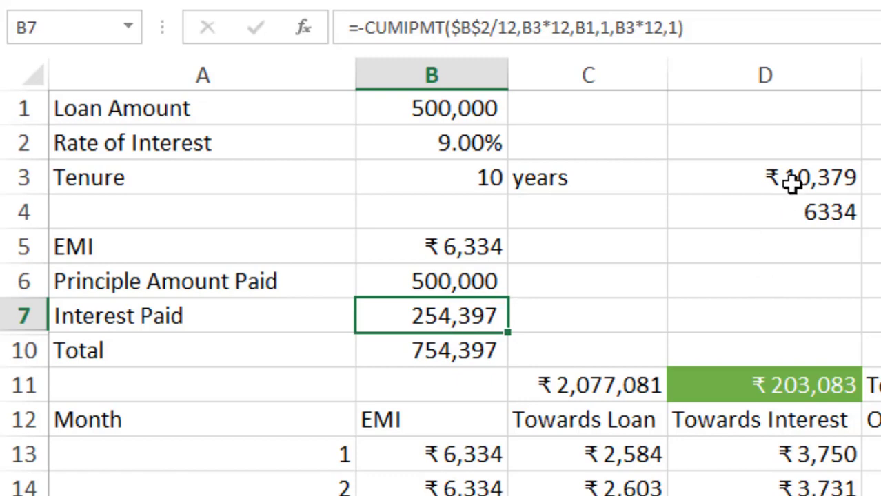
drag(782, 181, 805, 216)
click(805, 215)
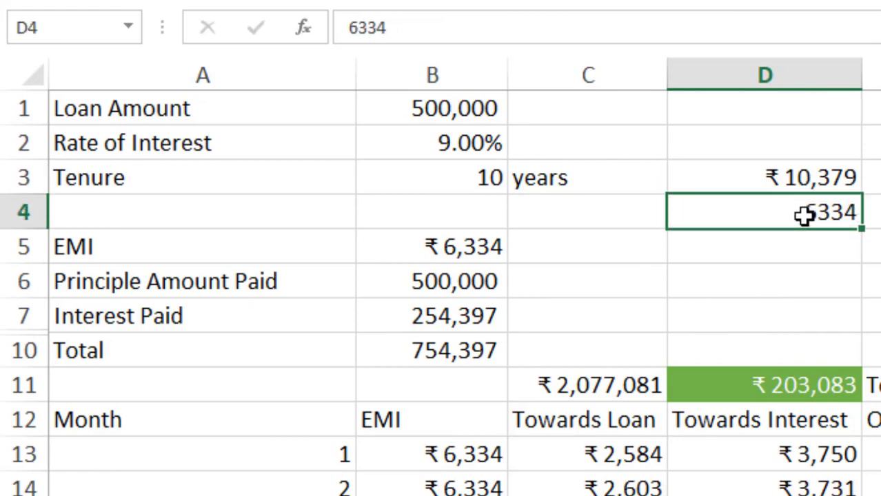
click(792, 284)
click(474, 178)
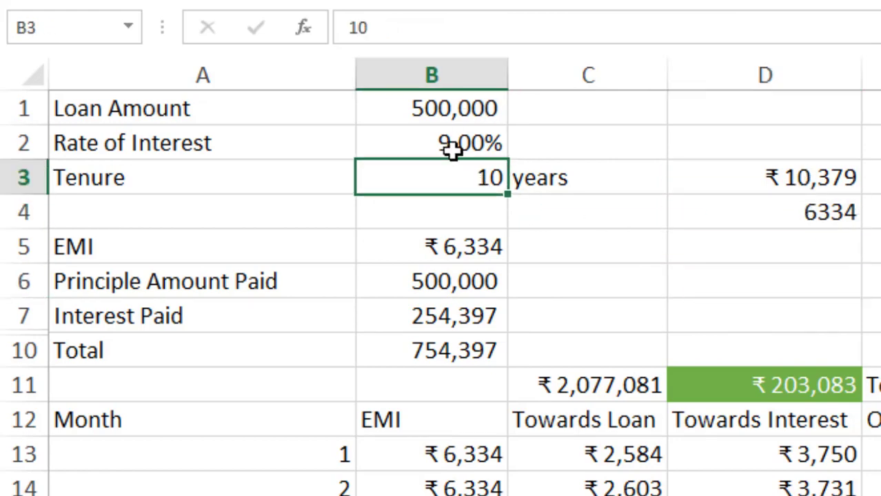
click(422, 350)
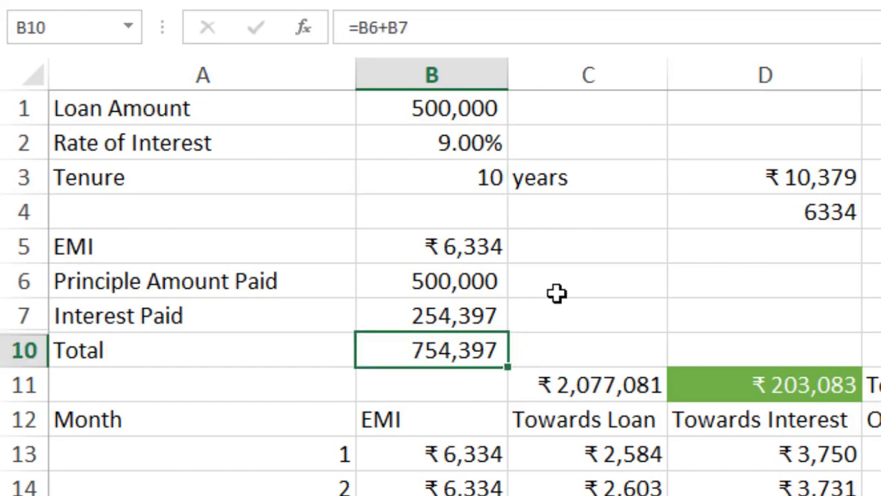
drag(747, 179, 750, 210)
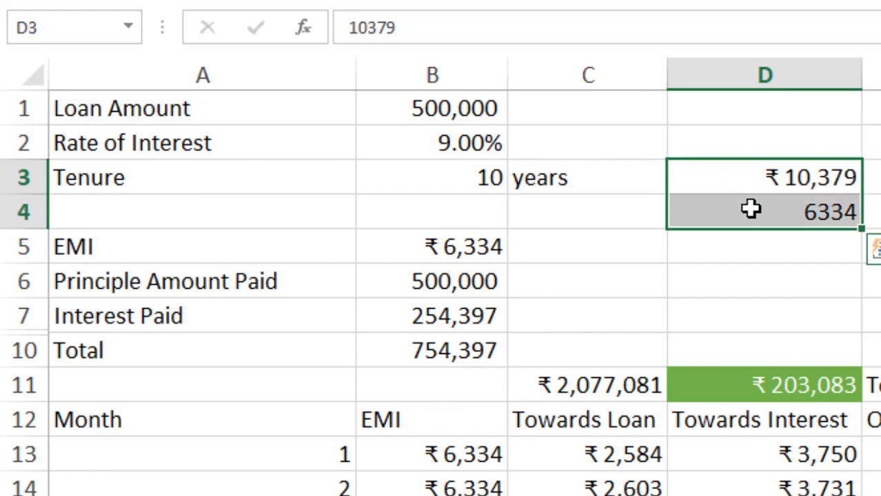
click(456, 348)
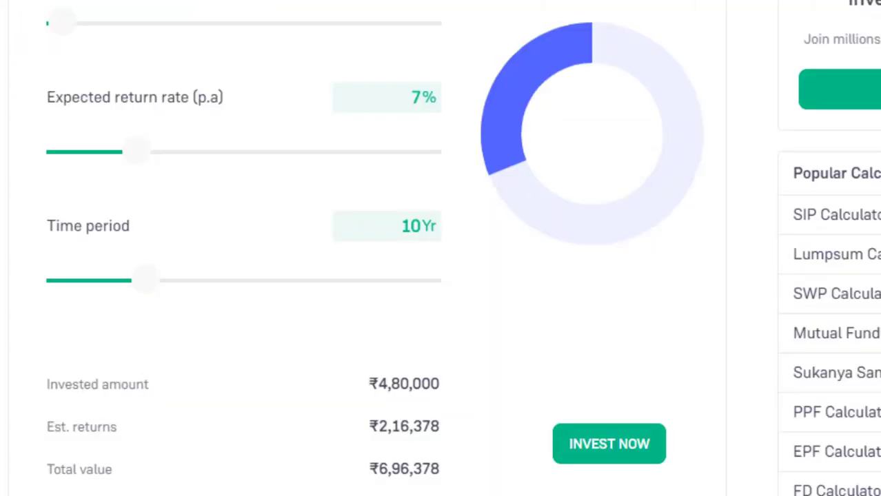
On the SIP Calculator web page, examine the monthly investment, expected return rate and total value for the 10-year period
scroll(441, 248, up, 4)
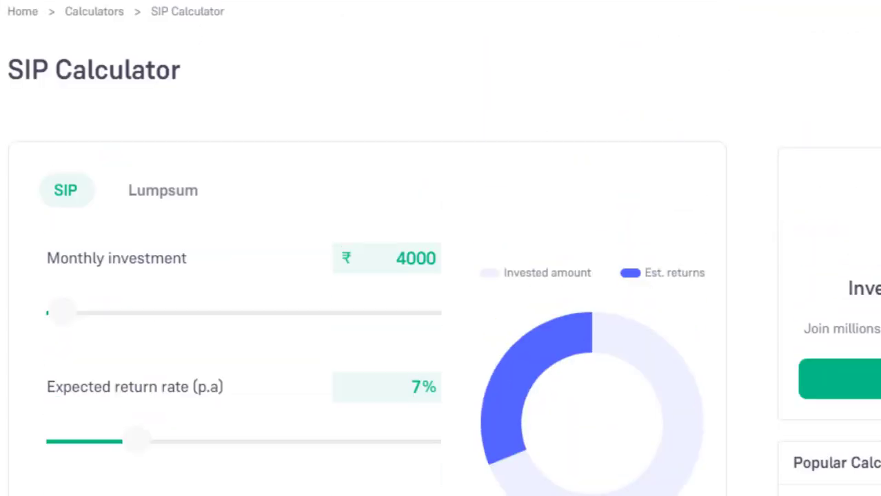
scroll(441, 248, down, 3)
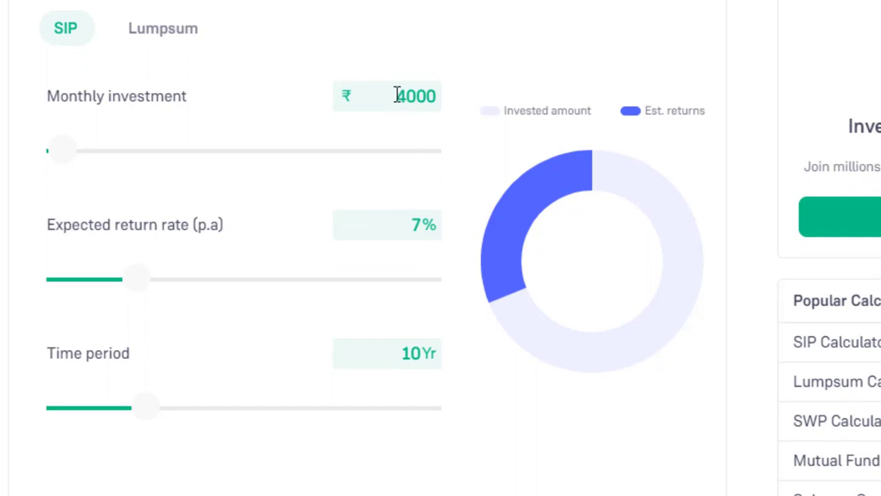
drag(397, 95, 438, 98)
click(413, 32)
click(409, 231)
scroll(441, 248, down, 4)
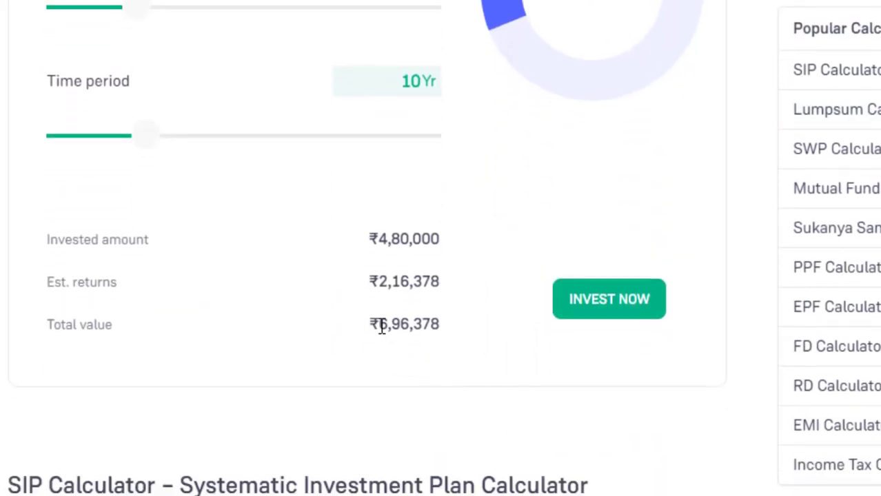
mouse_move(380, 325)
mouse_down()
mouse_move(445, 330)
mouse_move(389, 325)
mouse_move(441, 324)
mouse_up()
click(441, 324)
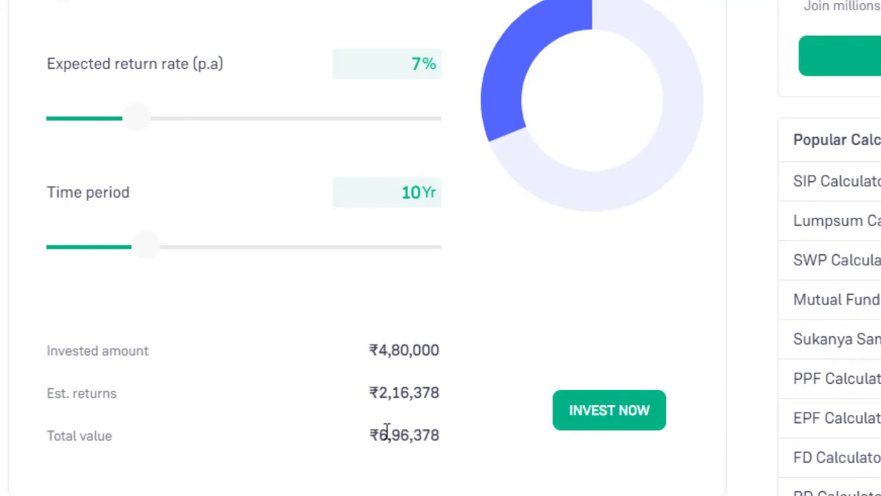
drag(376, 437, 435, 435)
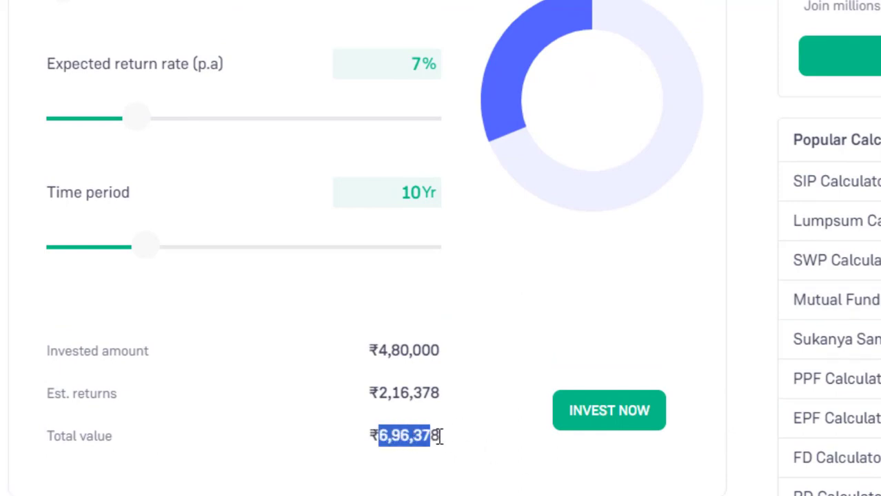
click(439, 435)
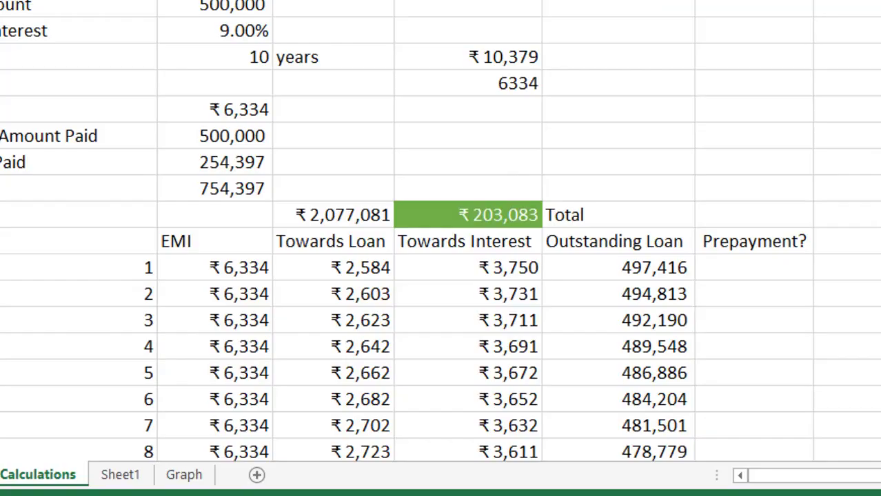
Back in the Excel loan sheet, review the loan inputs and total, and compare the two EMIs in D3:D4
key(Down)
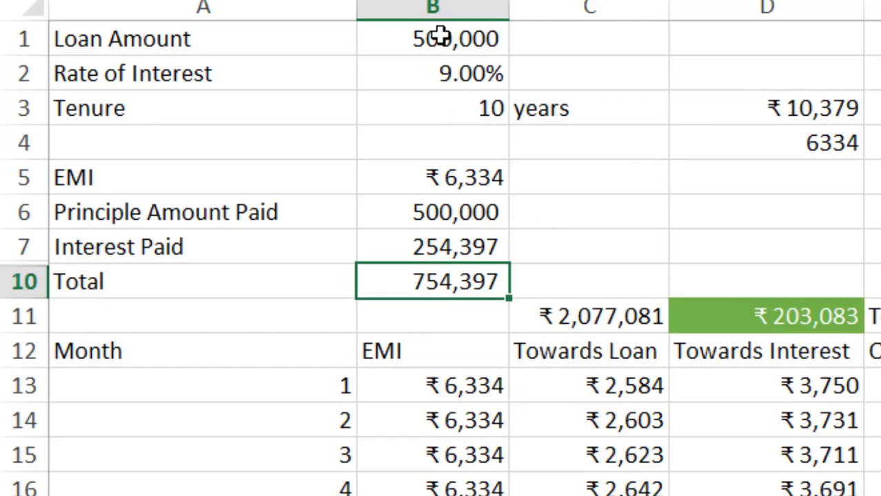
click(437, 35)
key(Down)
key(Down)
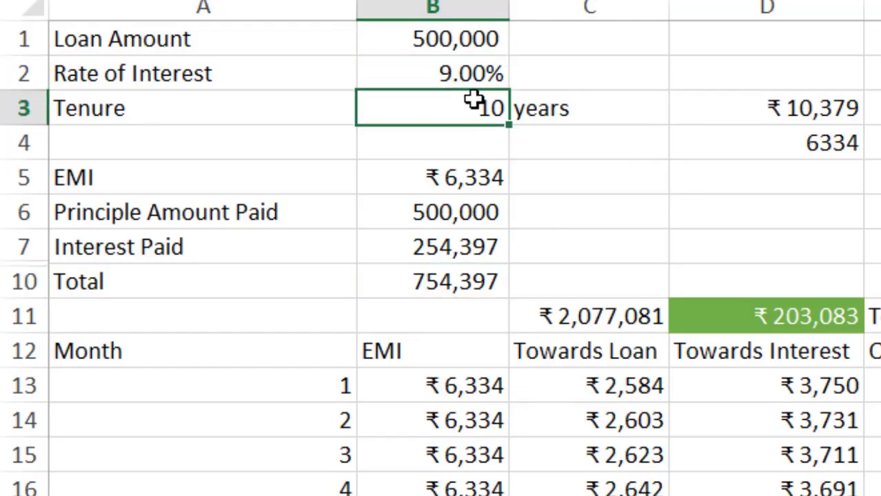
key(Down)
key(Down)
click(429, 284)
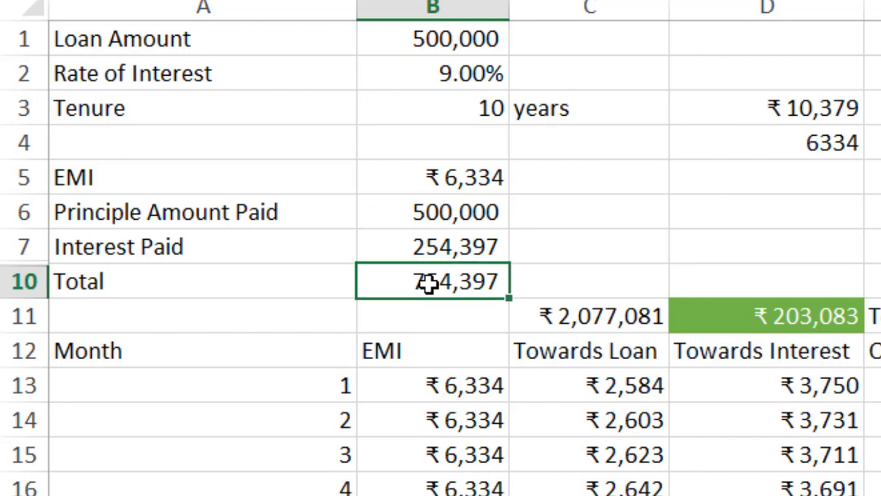
click(786, 103)
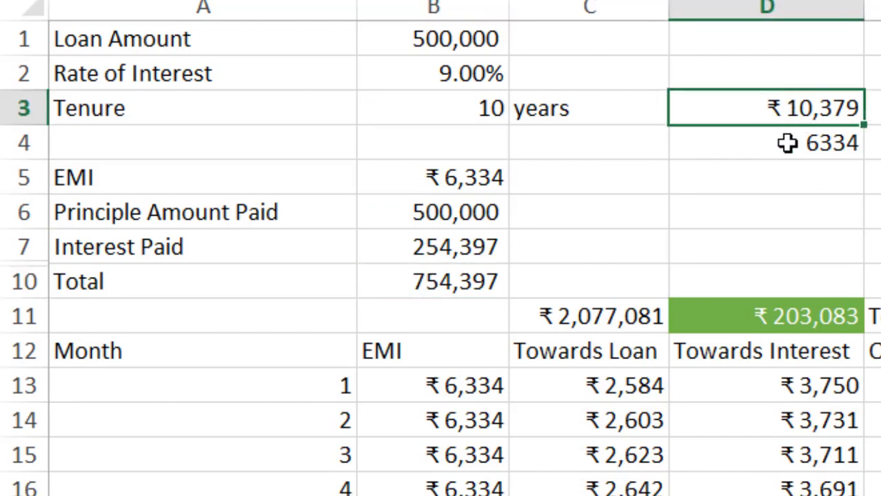
drag(787, 109, 789, 142)
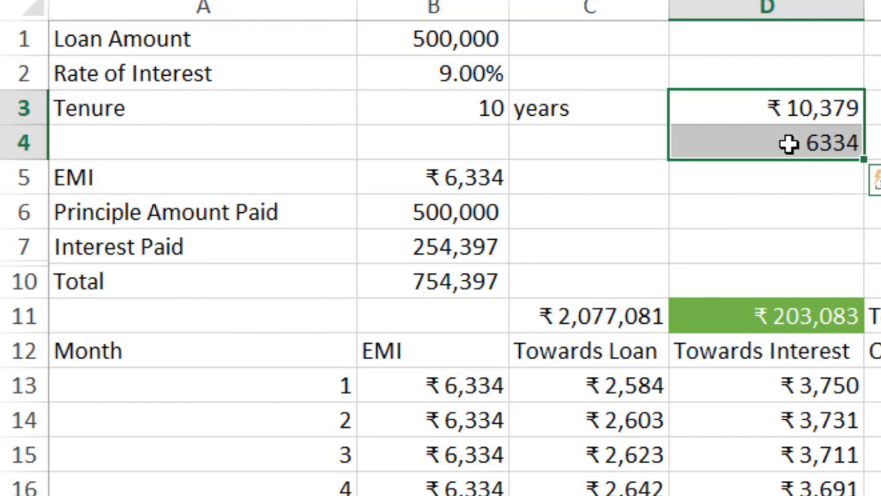
key(Right)
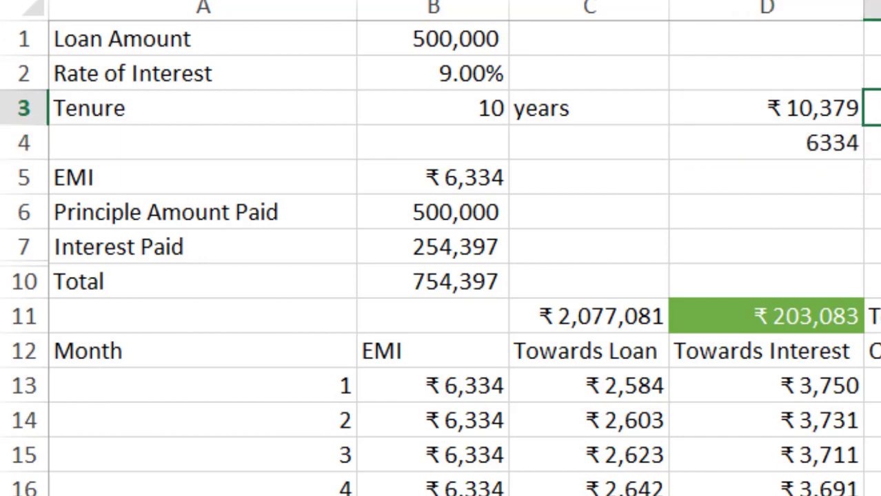
key(Down)
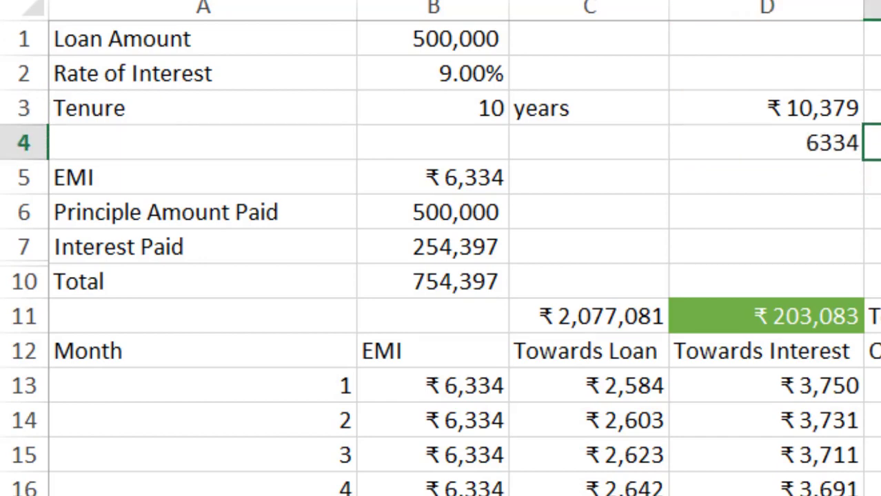